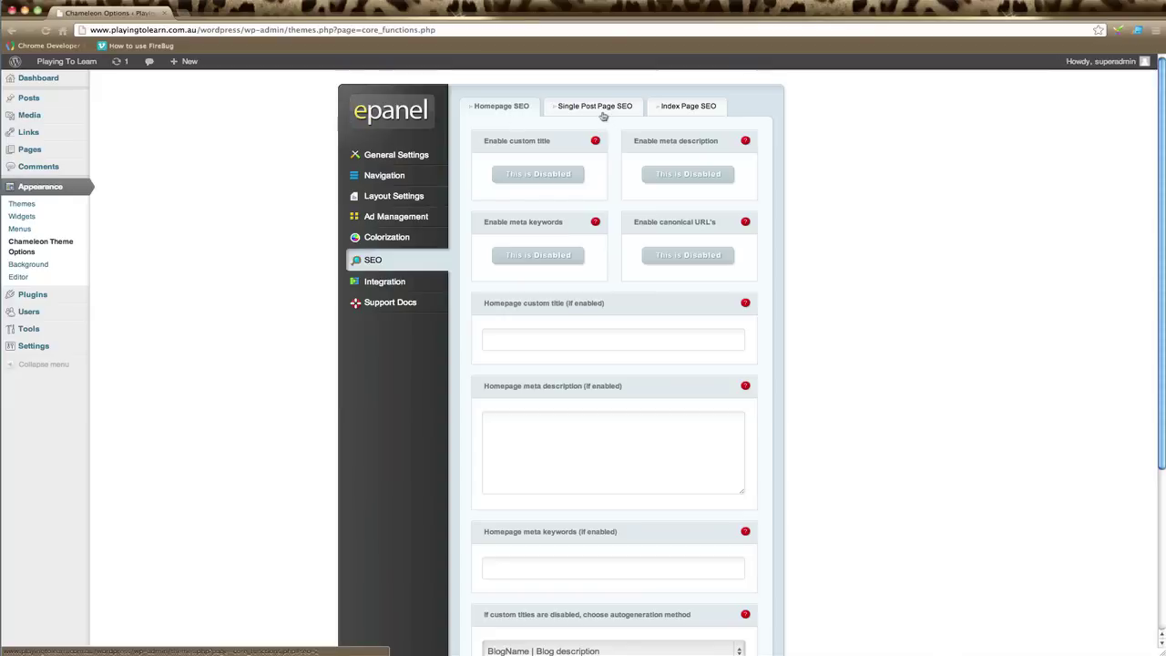
Enable the custom title, meta description, meta keywords and canonical URLs in the Homepage SEO settings
left_click(601, 110)
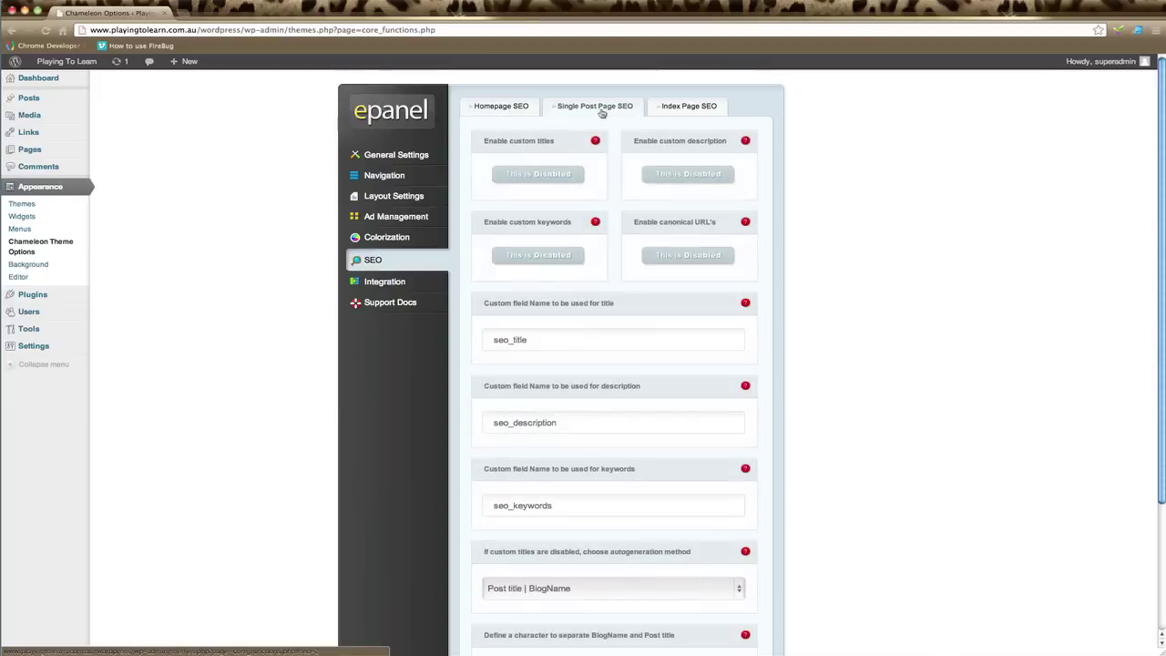
left_click(681, 108)
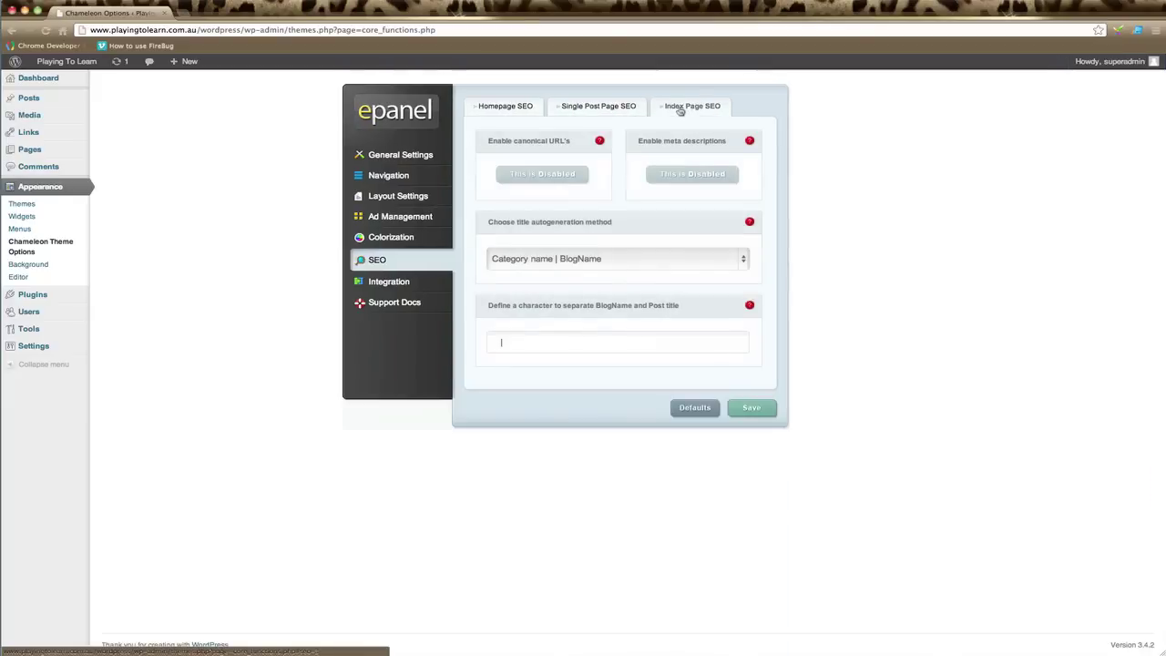
left_click(489, 107)
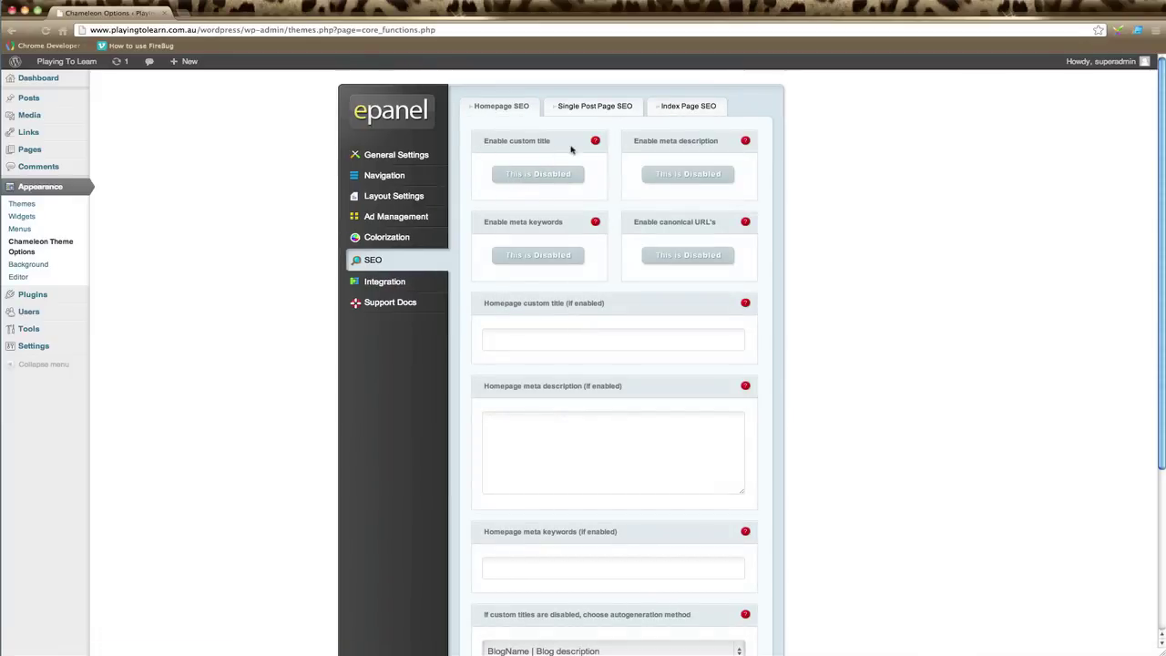
left_click(551, 180)
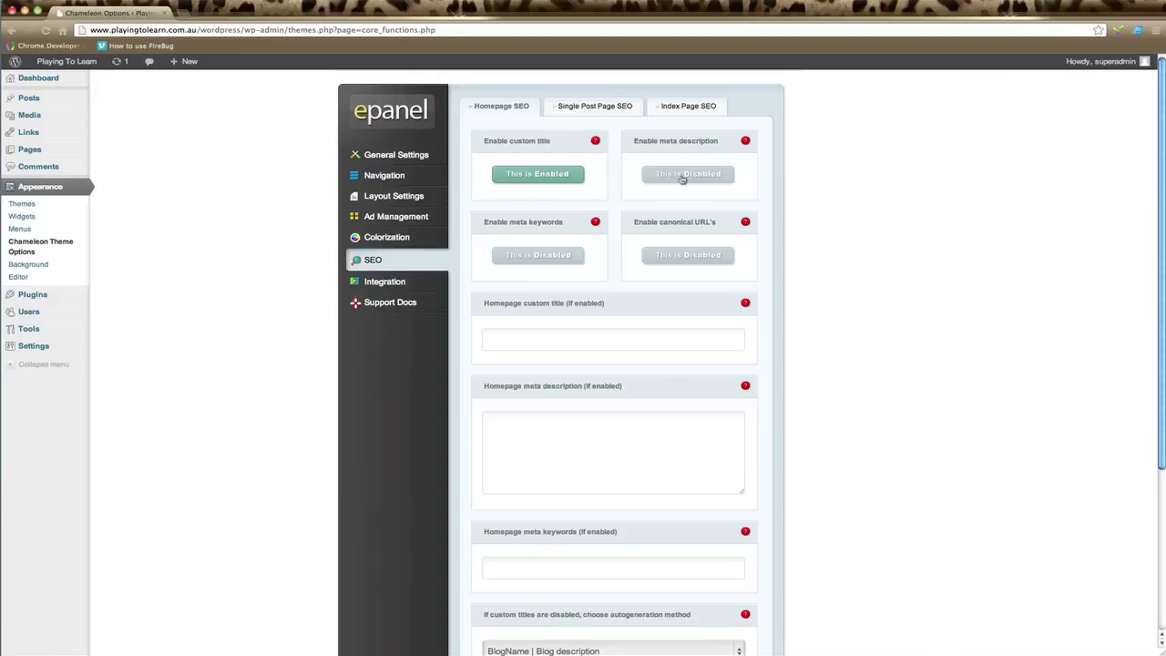
left_click(682, 180)
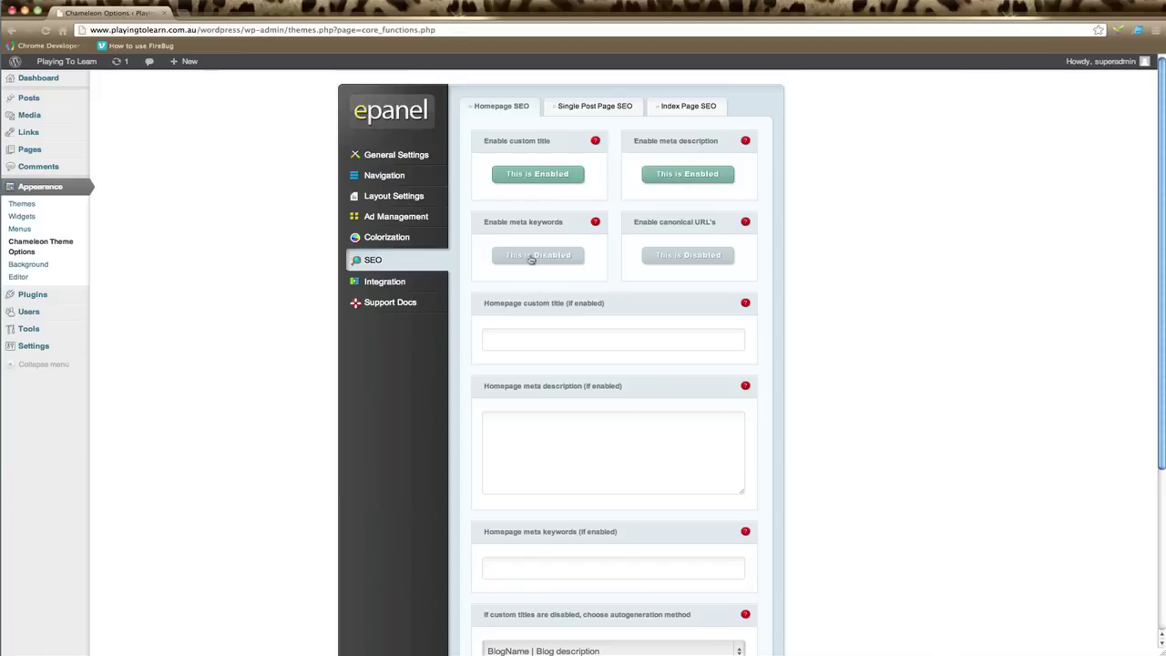
left_click(535, 258)
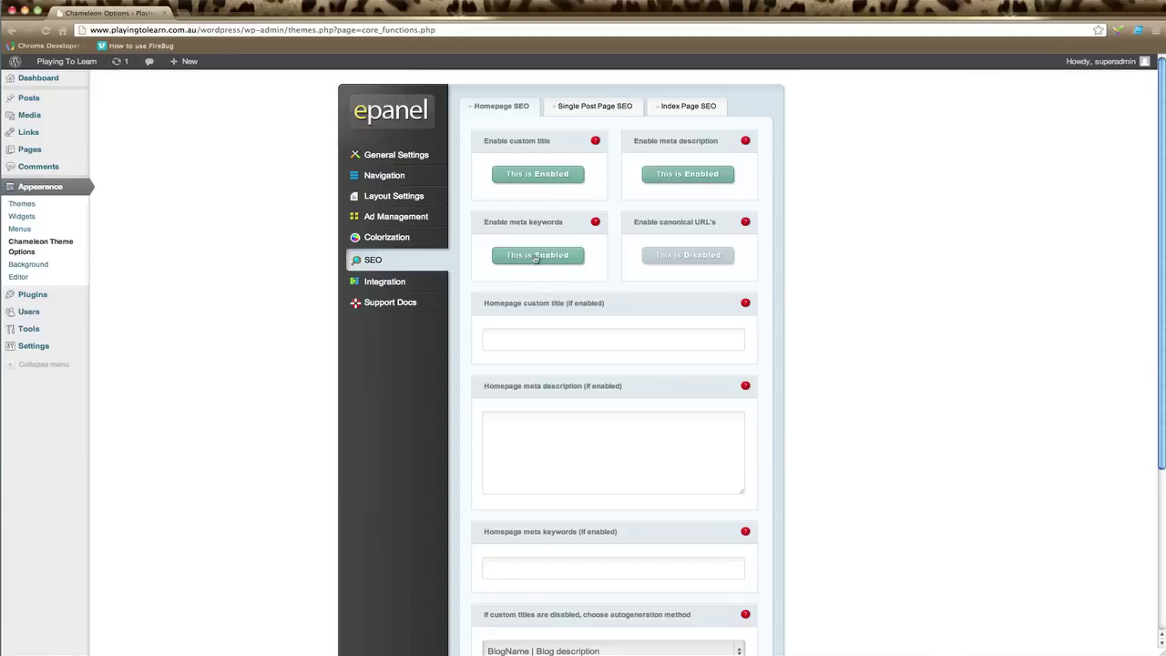
left_click(697, 258)
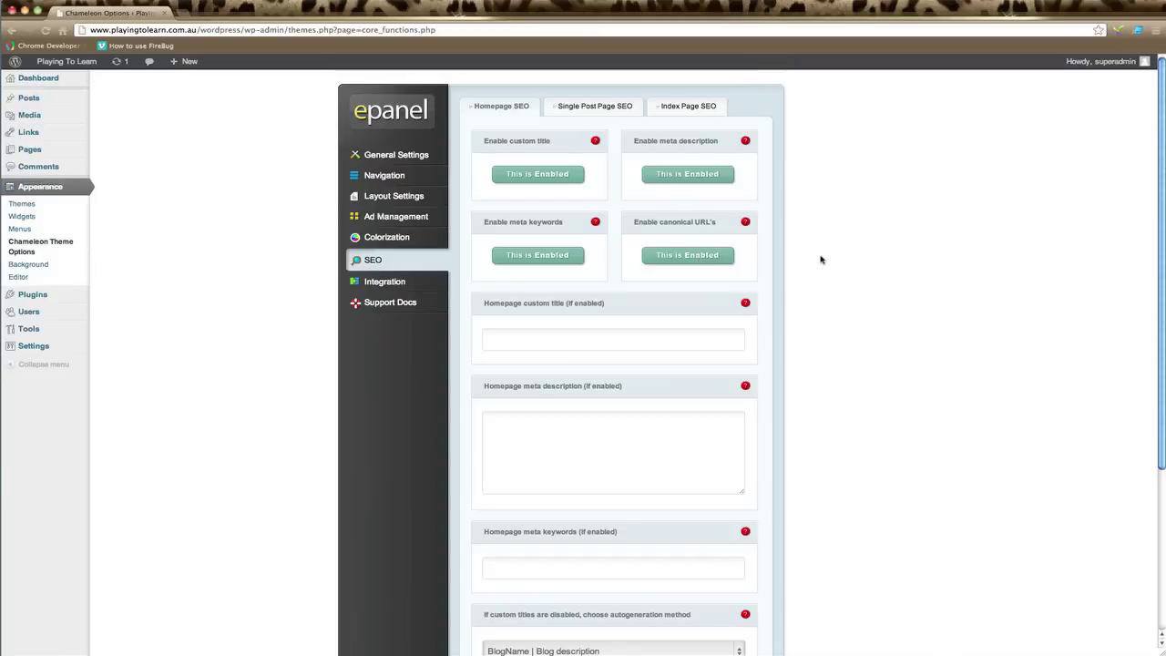
Choose BlogName | Blog description as the homepage title autogeneration method and save the Homepage SEO settings
scroll(821, 259, "down", 2)
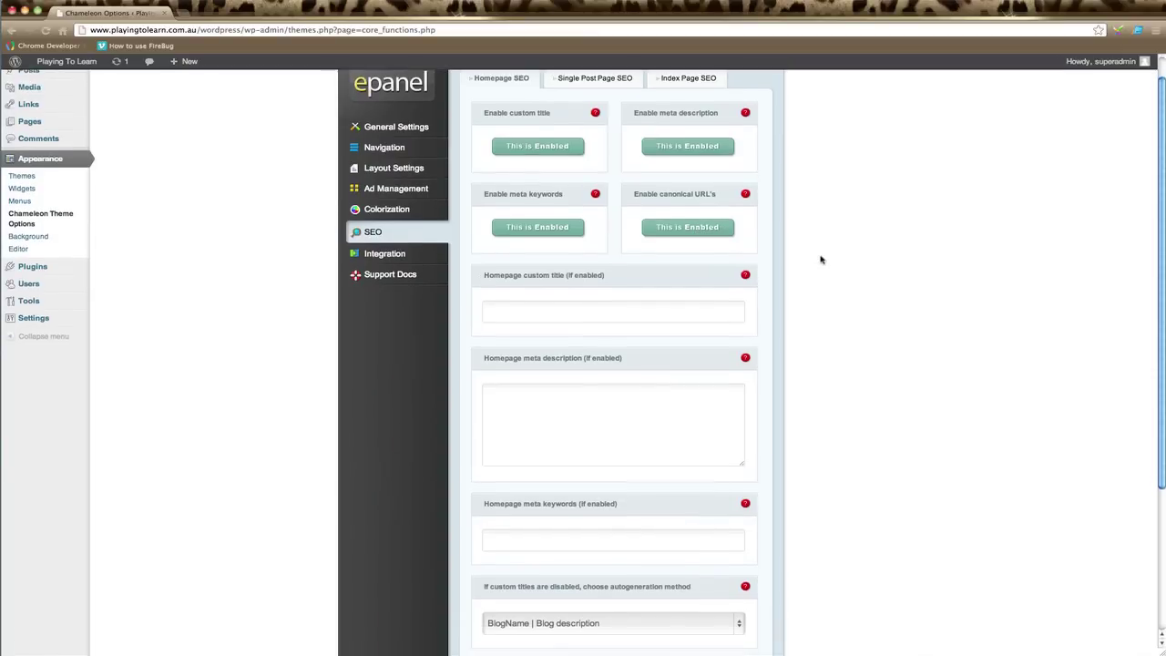
scroll(821, 260, "up", 2)
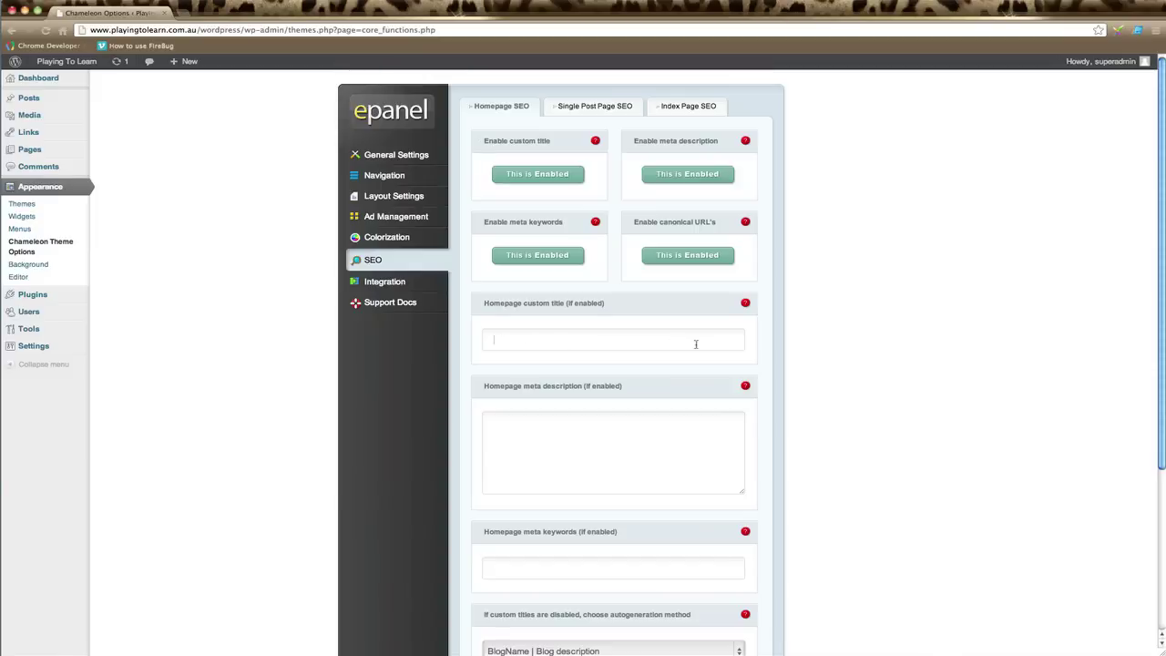
left_click(596, 451)
scroll(597, 442, "down", 3)
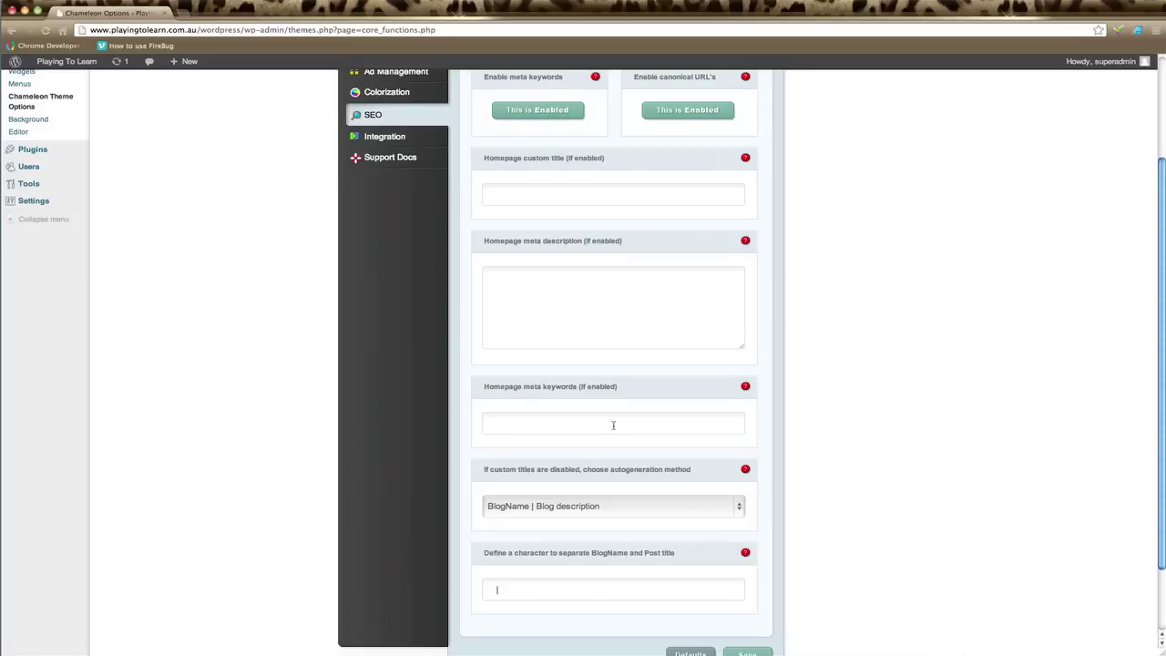
scroll(614, 425, "down", 3)
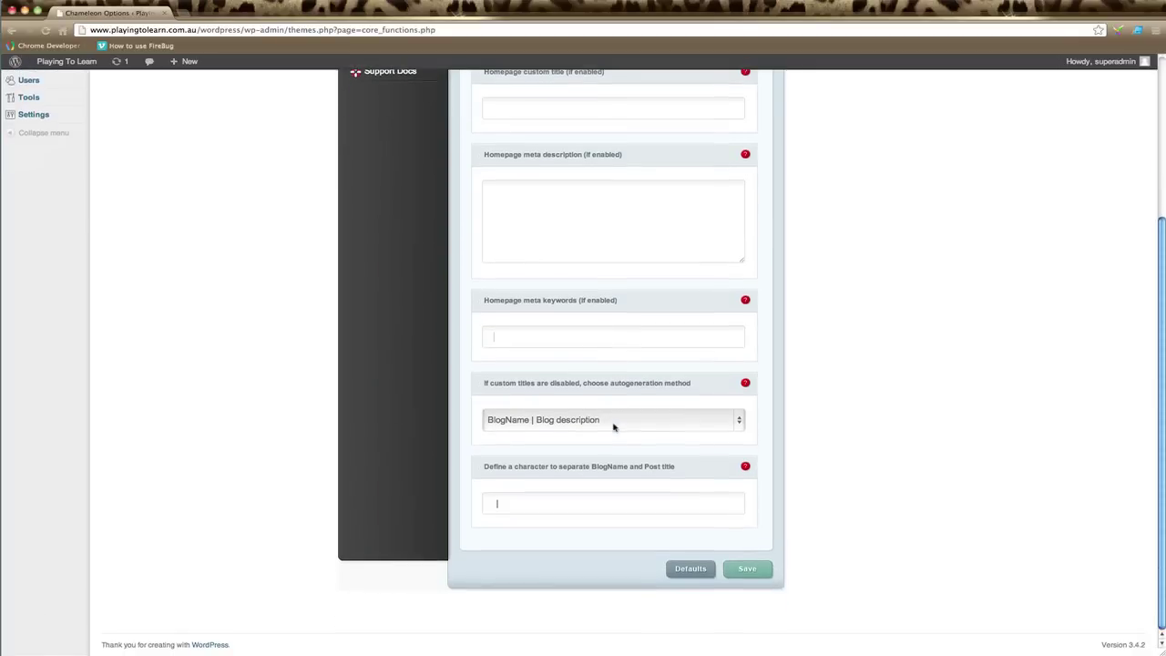
left_click(676, 423)
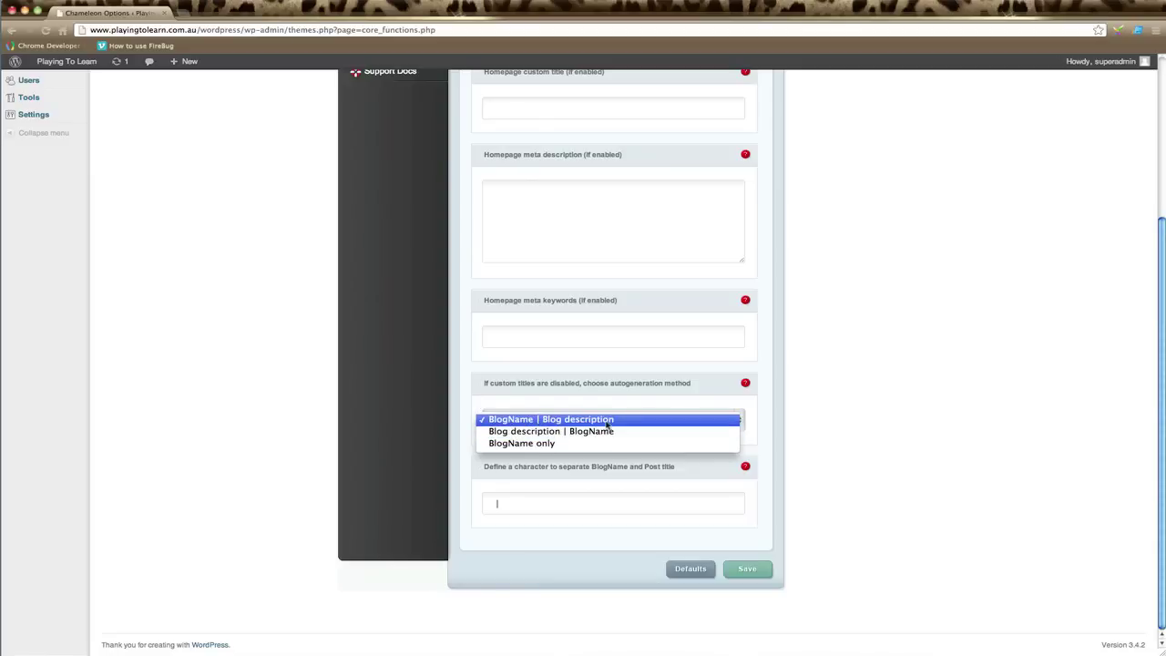
left_click(524, 419)
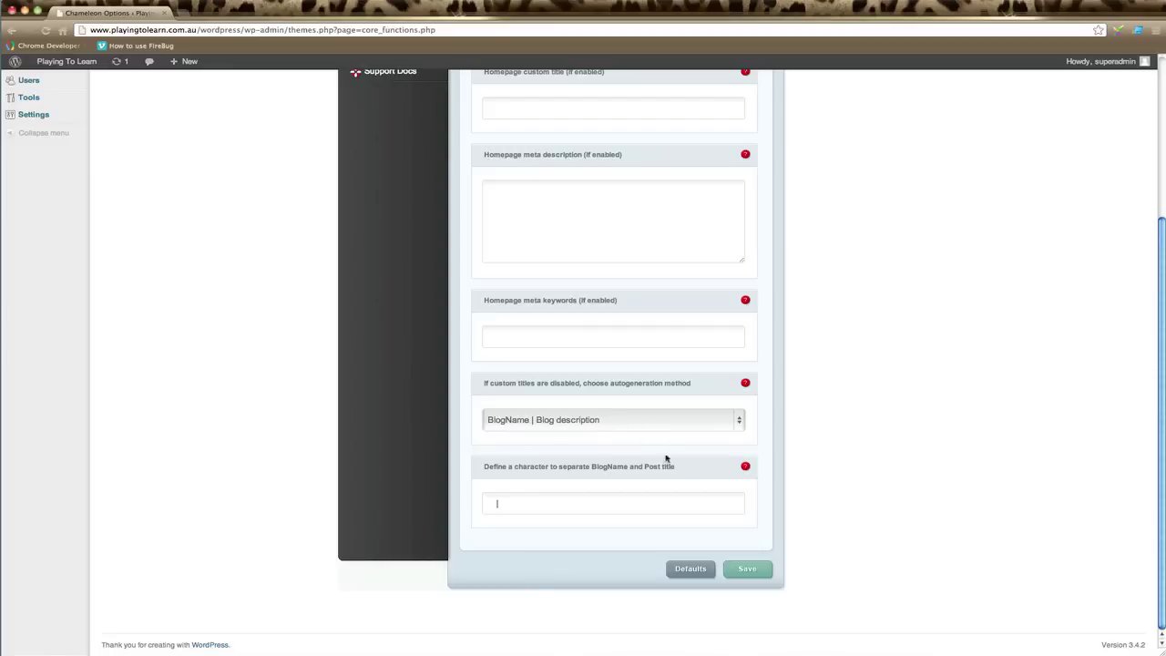
left_click(514, 507)
left_click(748, 569)
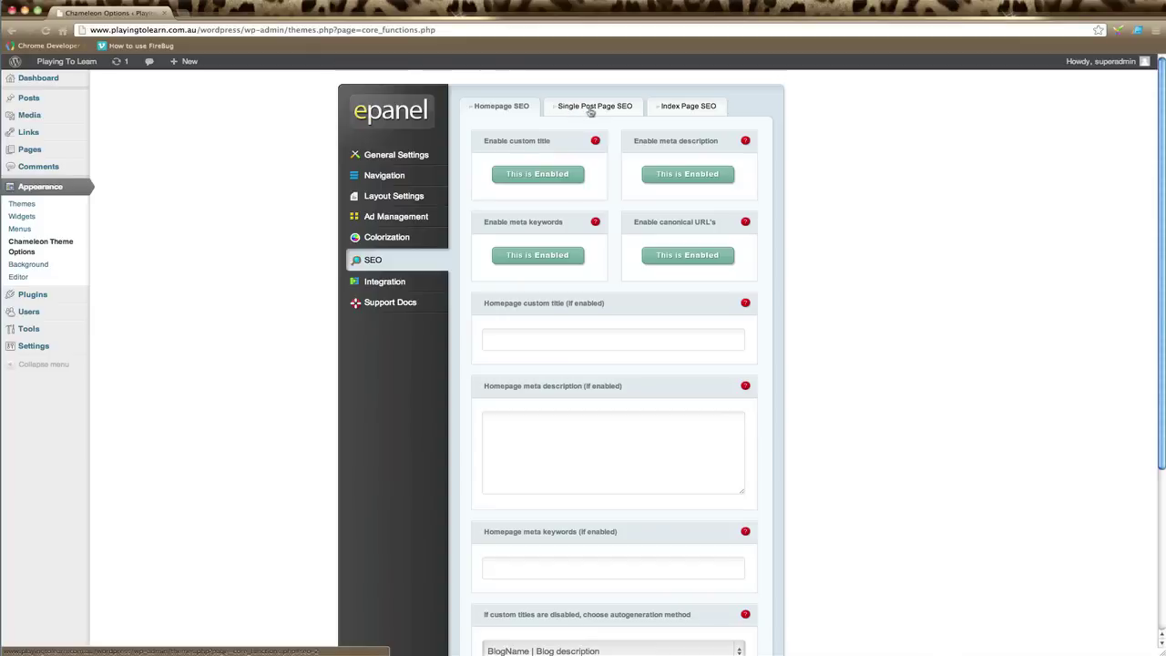
Enable custom titles, custom description, custom keywords and canonical URLs in the Single Post Page SEO settings
left_click(591, 108)
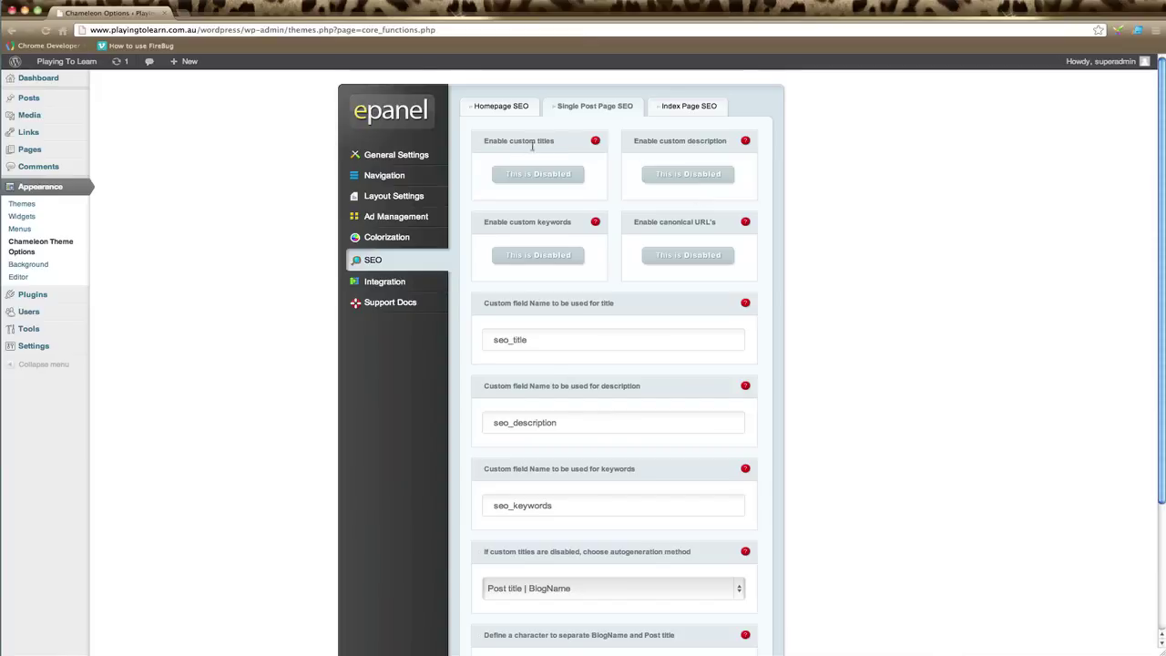
left_click(535, 179)
left_click(694, 176)
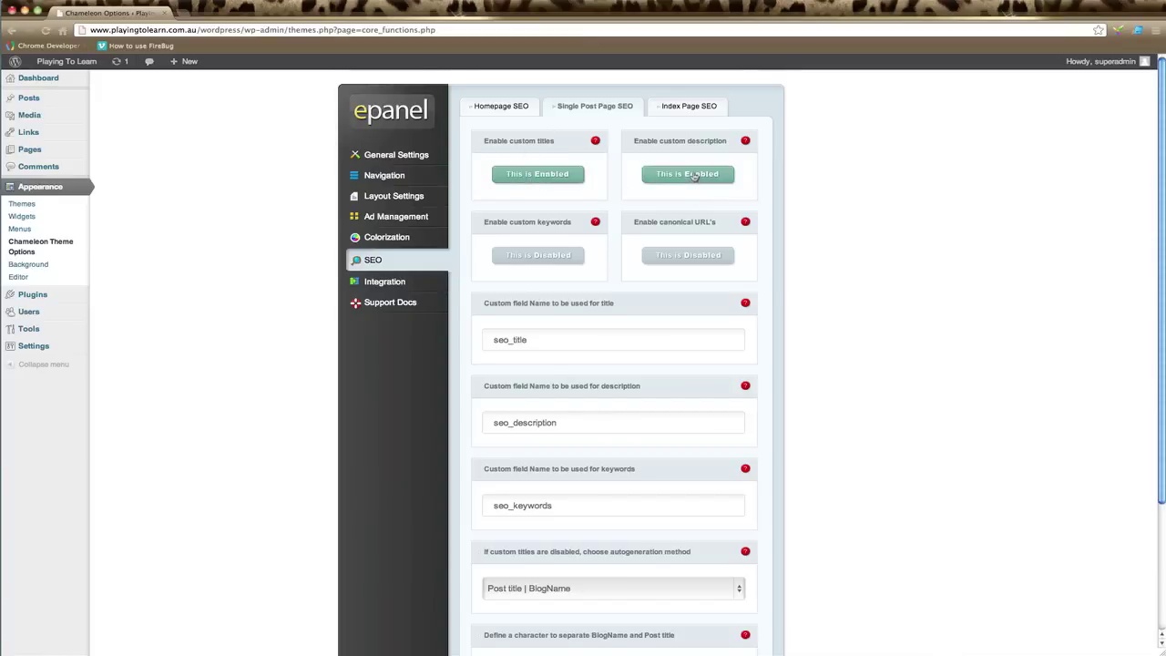
left_click(539, 258)
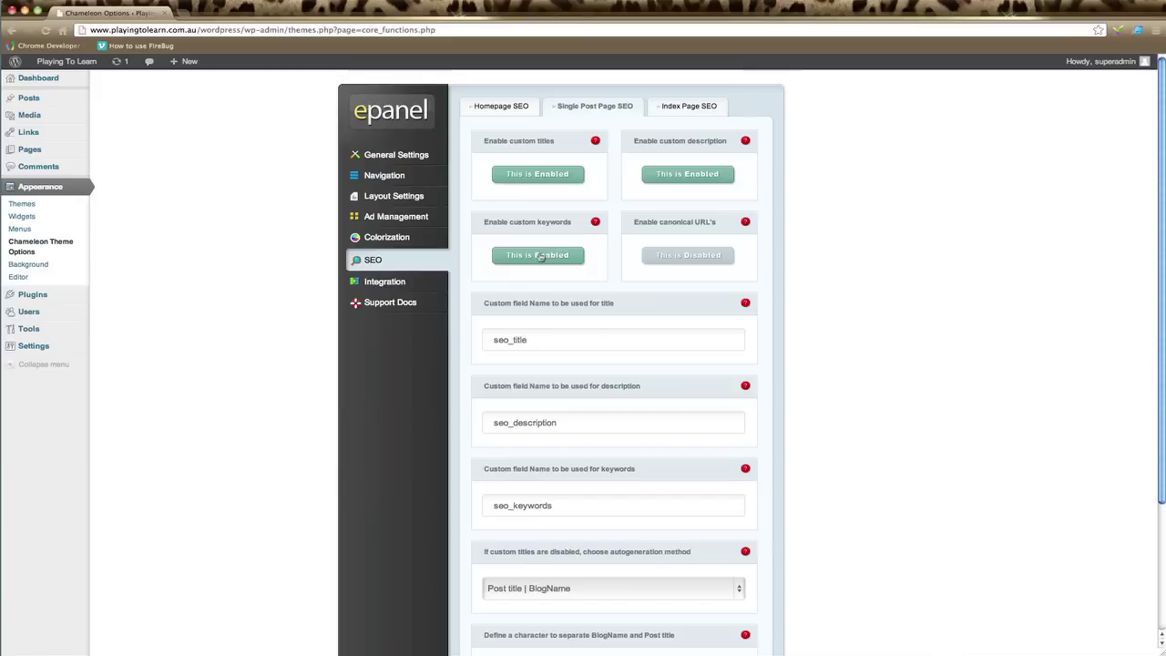
left_click(710, 258)
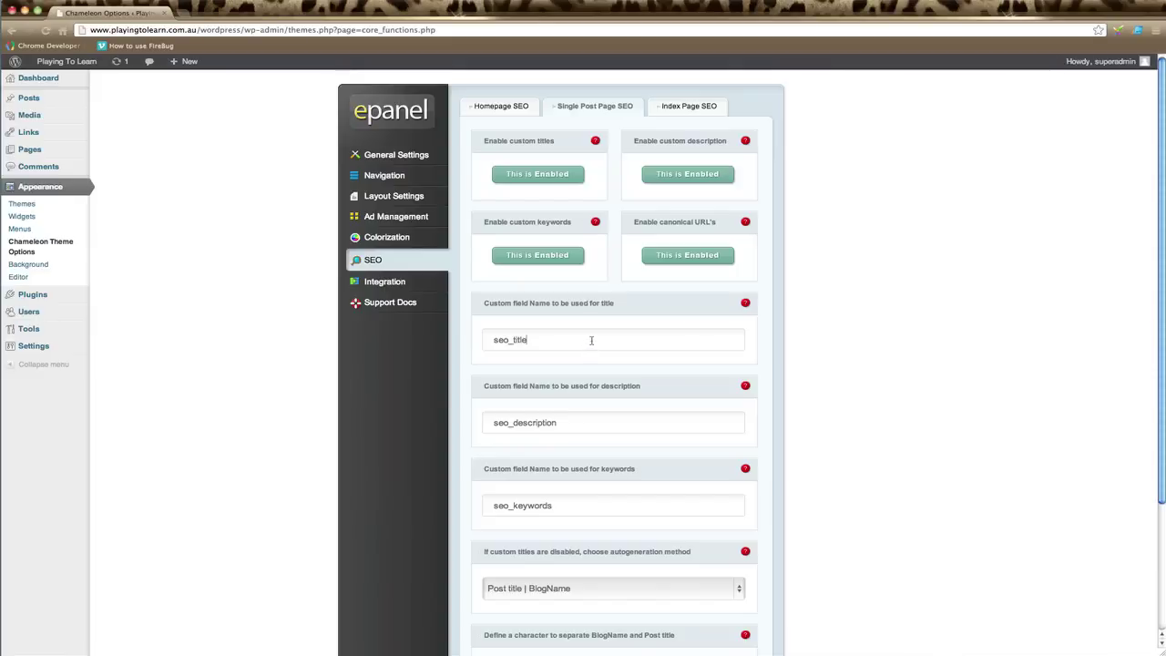
Review the single post custom field names and title autogeneration choices, and save the Single Post Page SEO settings
left_click(599, 415)
left_click(607, 512)
scroll(809, 494, "down", 1)
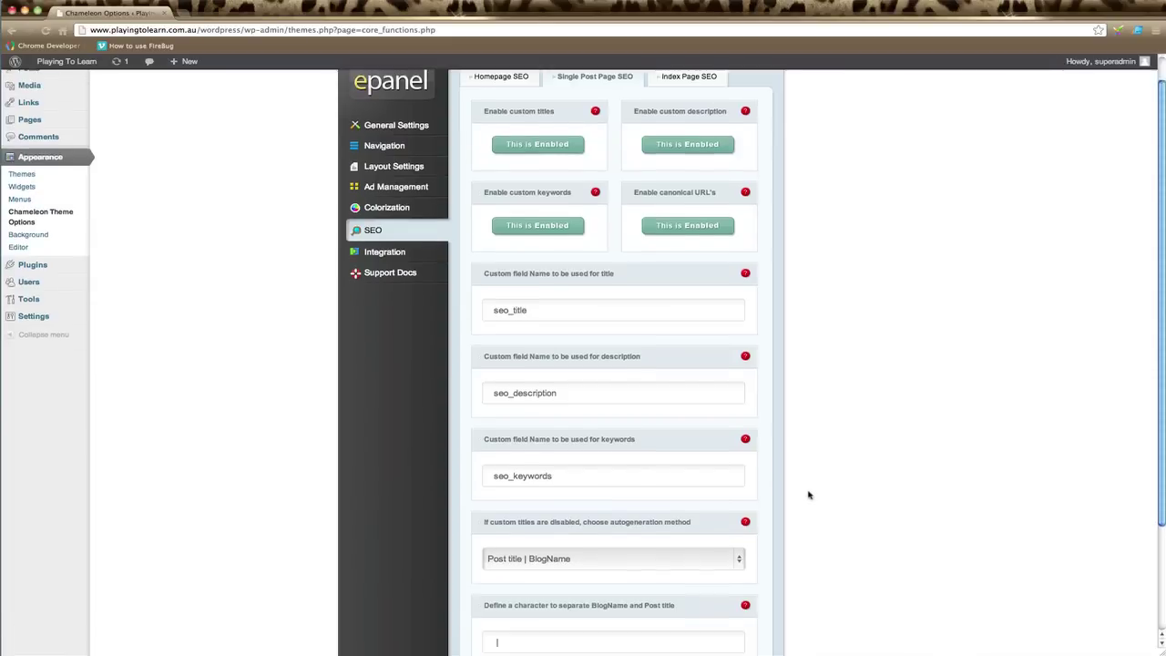
scroll(809, 495, "down", 3)
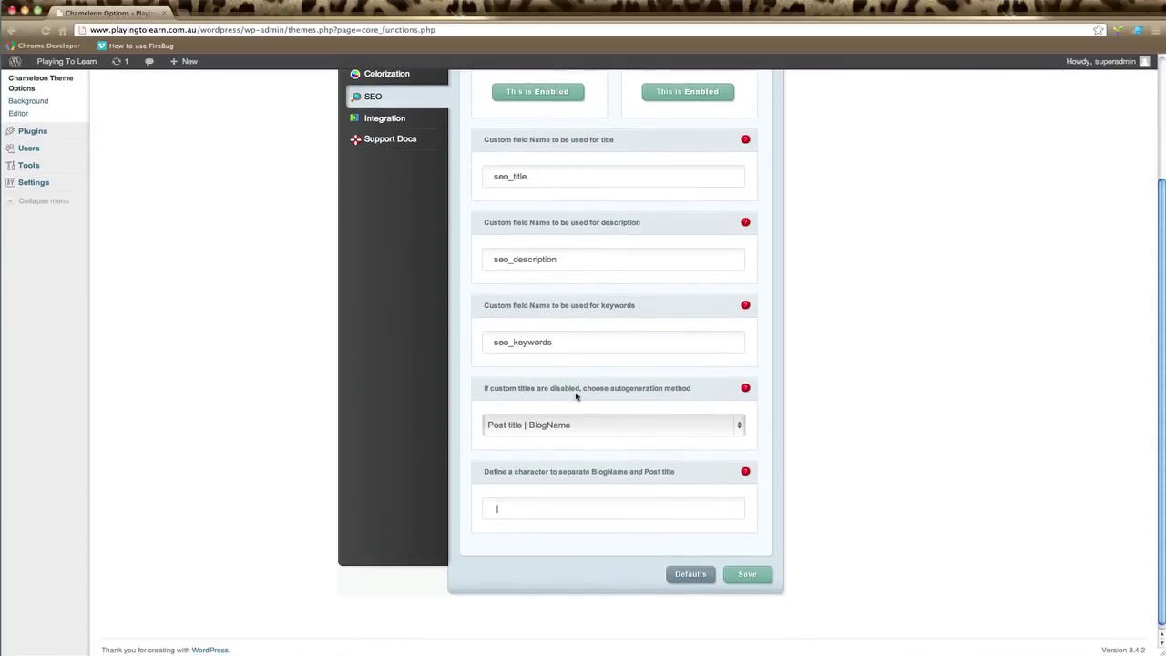
scroll(578, 397, "down", 1)
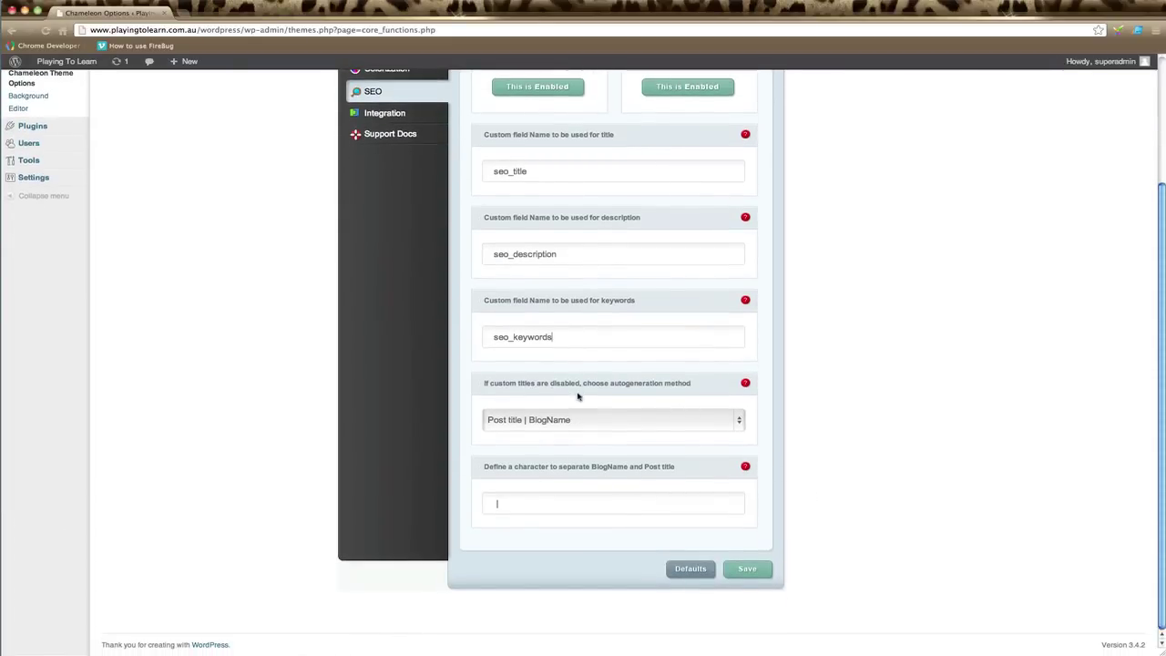
left_click(655, 424)
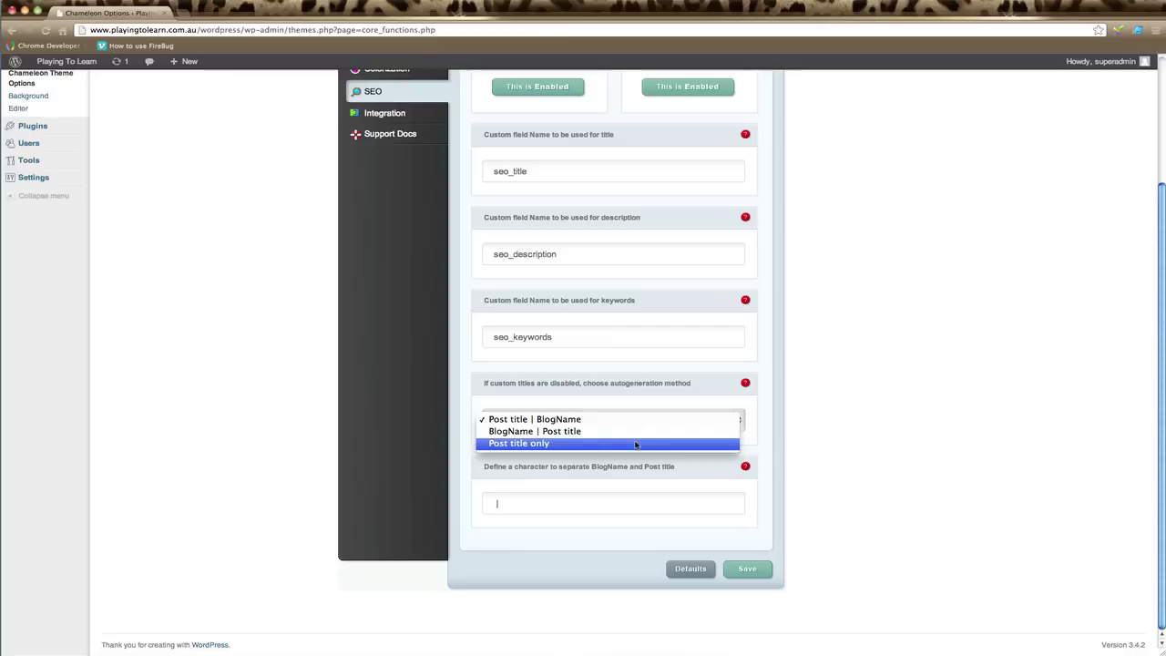
left_click(796, 424)
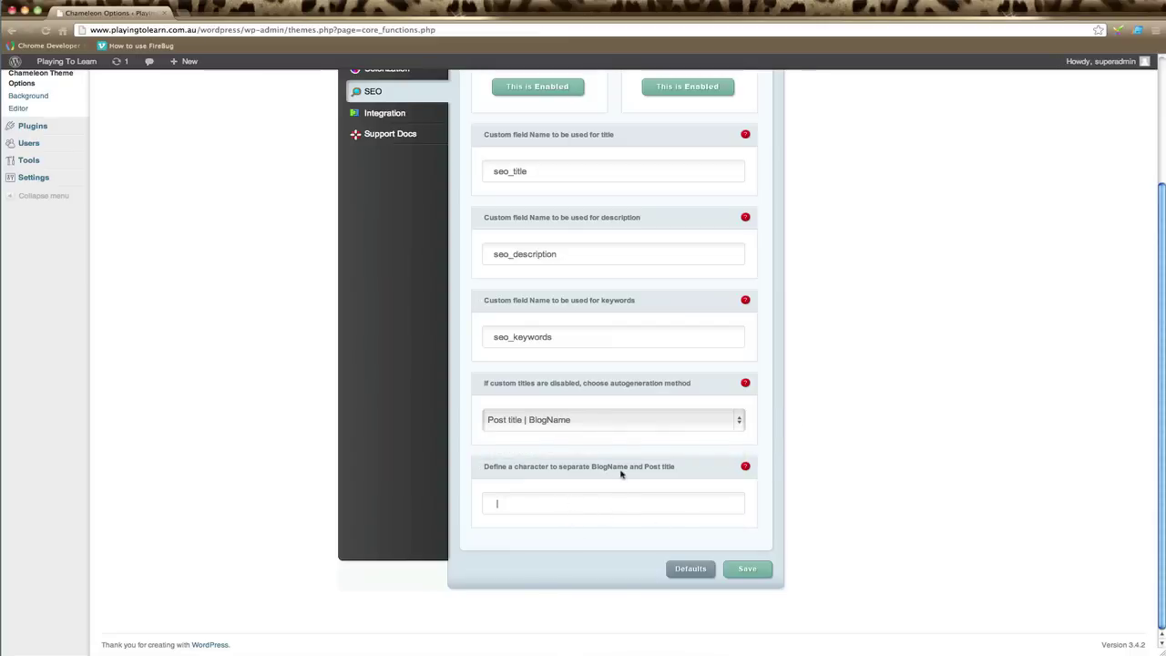
left_click(746, 570)
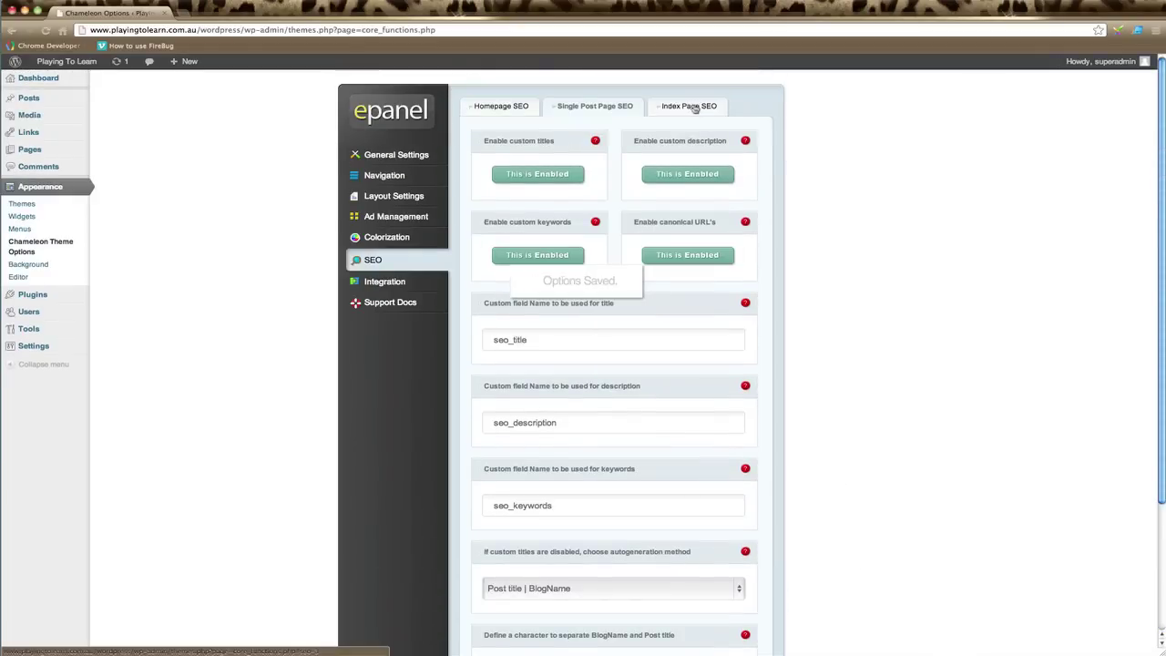
Enable canonical URLs and meta descriptions in the Index Page SEO settings, check the title autogeneration choices, and save
left_click(708, 107)
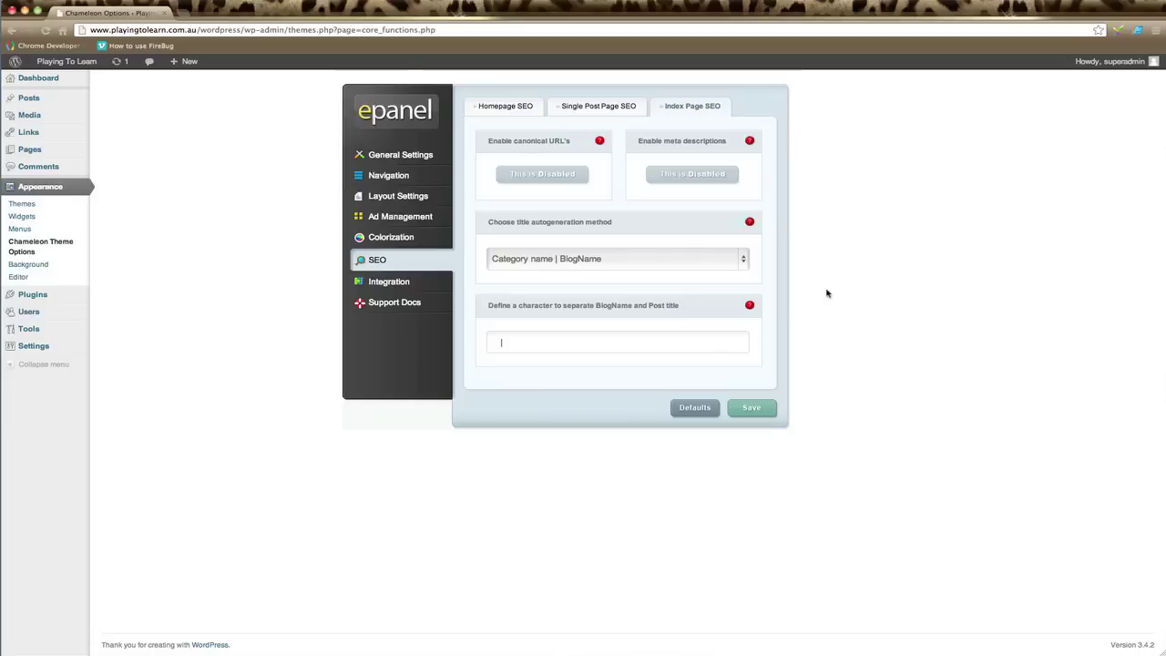
left_click(529, 178)
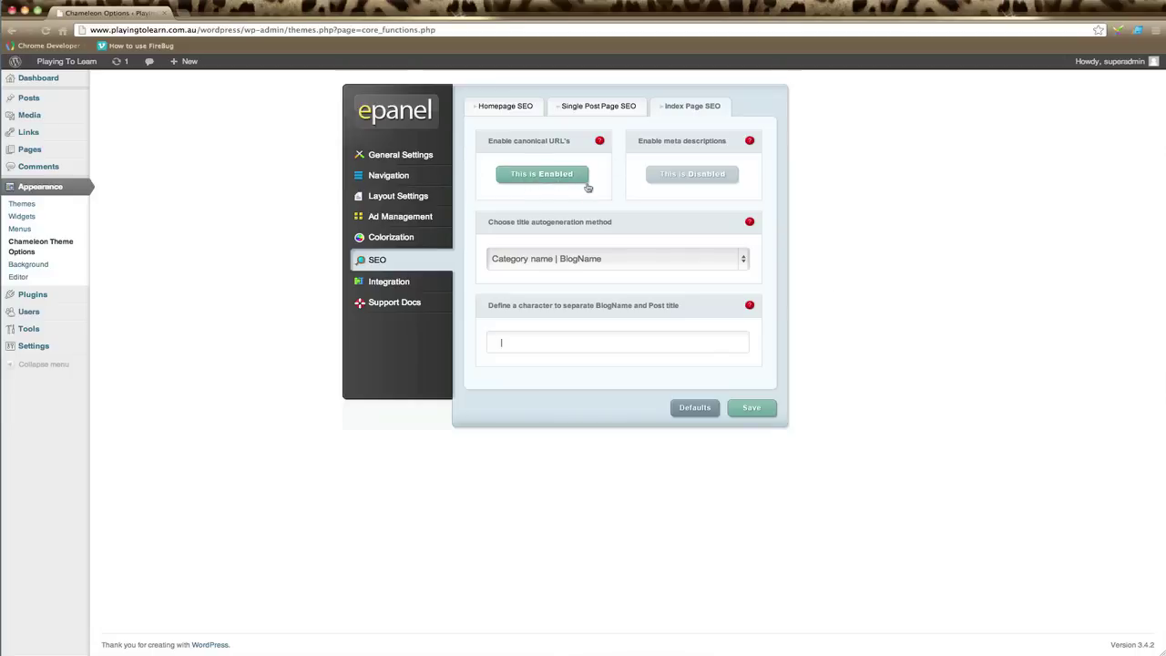
left_click(684, 181)
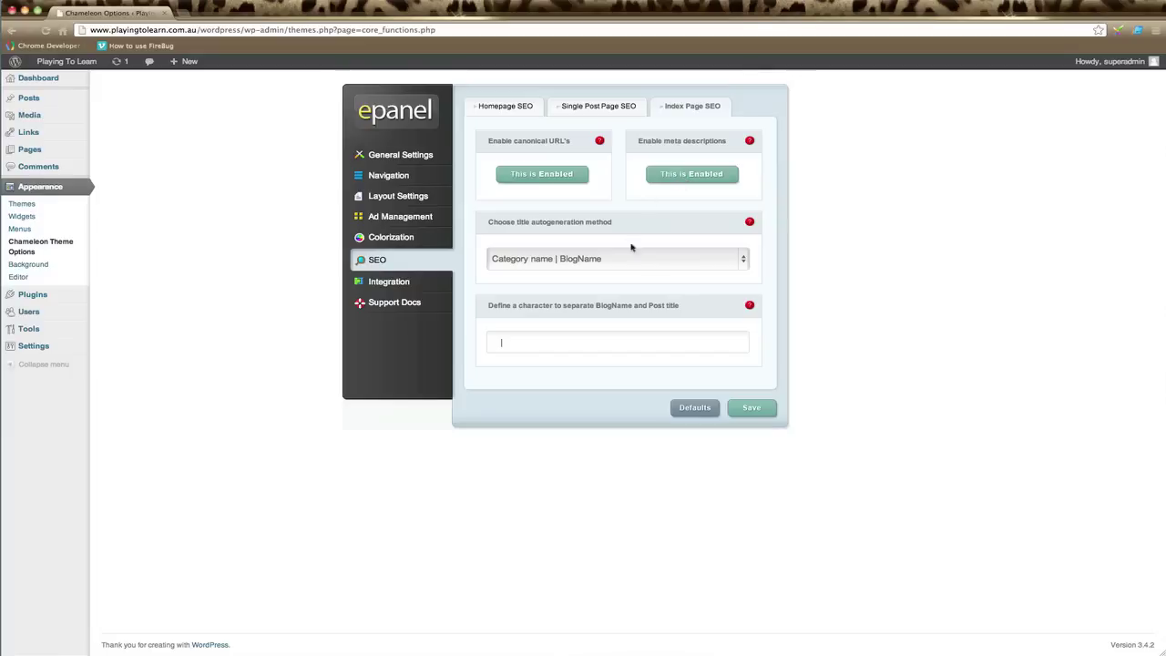
left_click(676, 262)
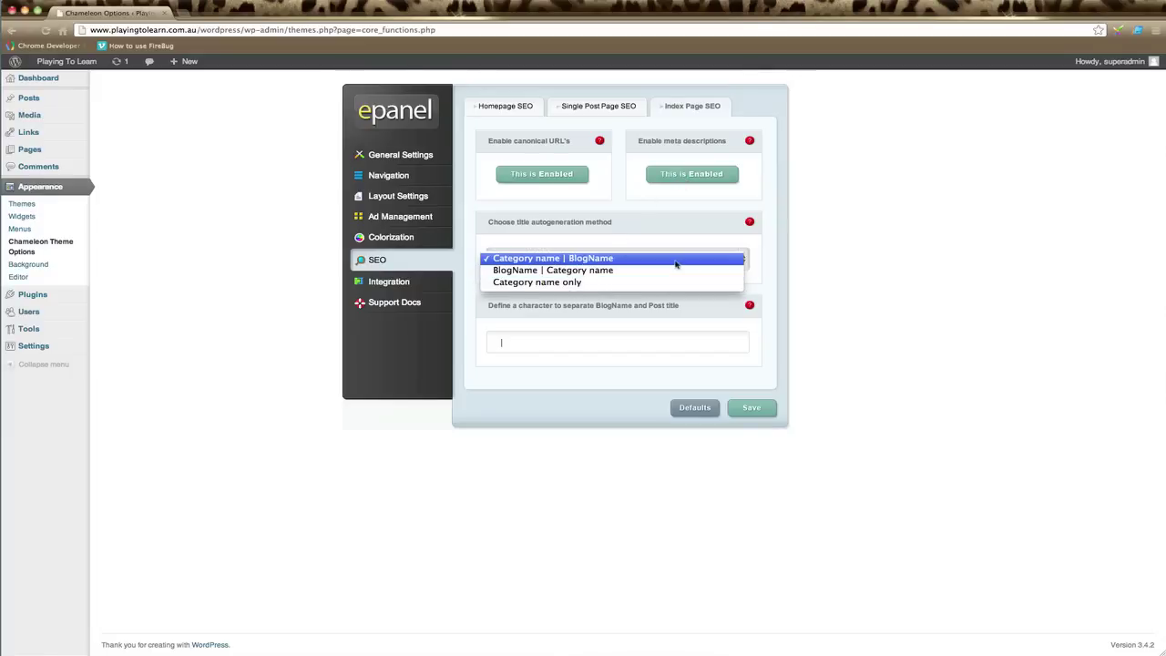
left_click(843, 263)
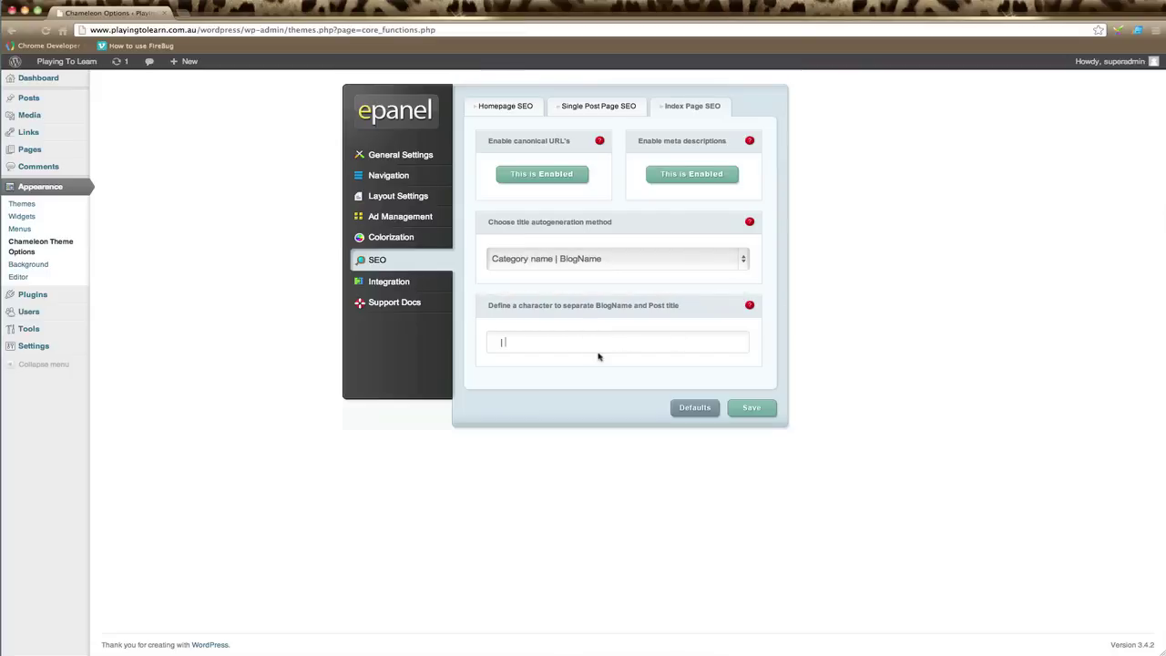
left_click(750, 408)
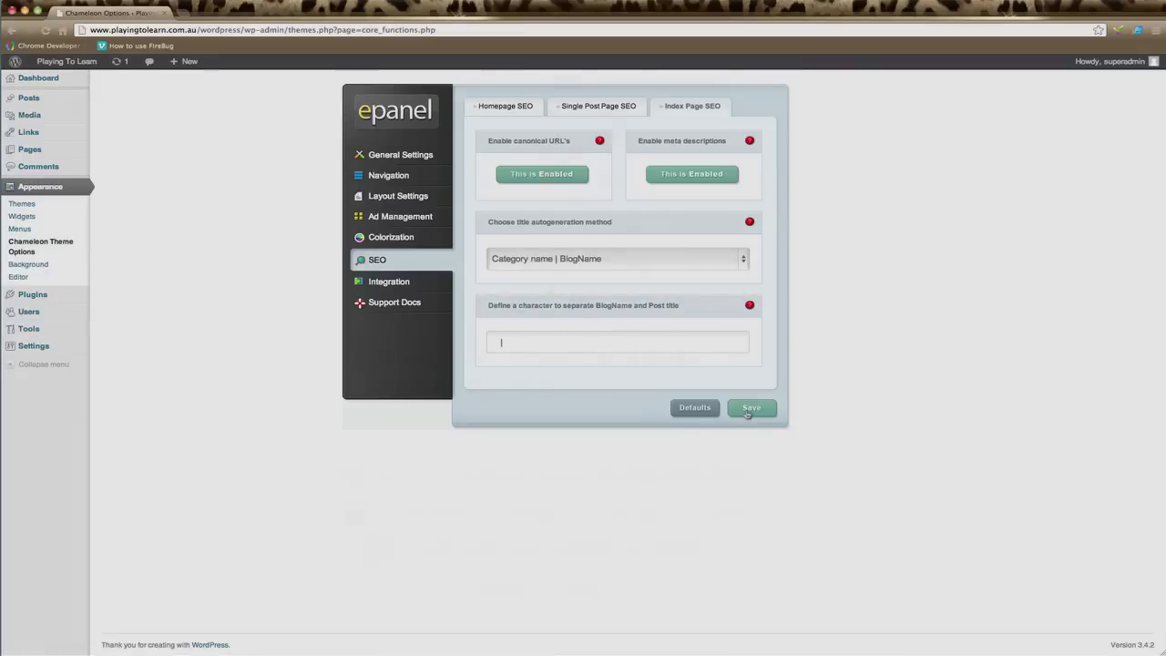